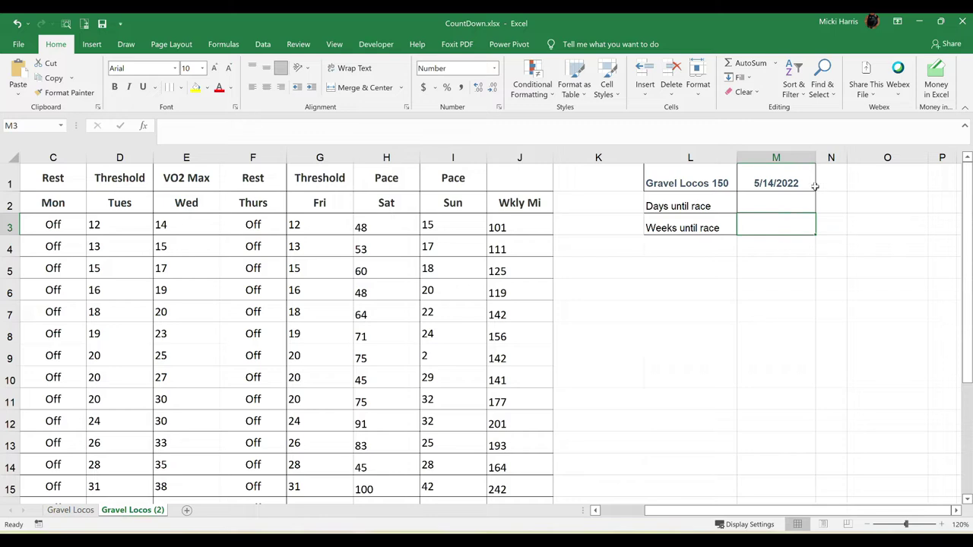
- Enter =M1-today() in the Days until race cell; it displays as the date 4/23/1900
{"action": "left_click", "coordinate": [775, 204]}
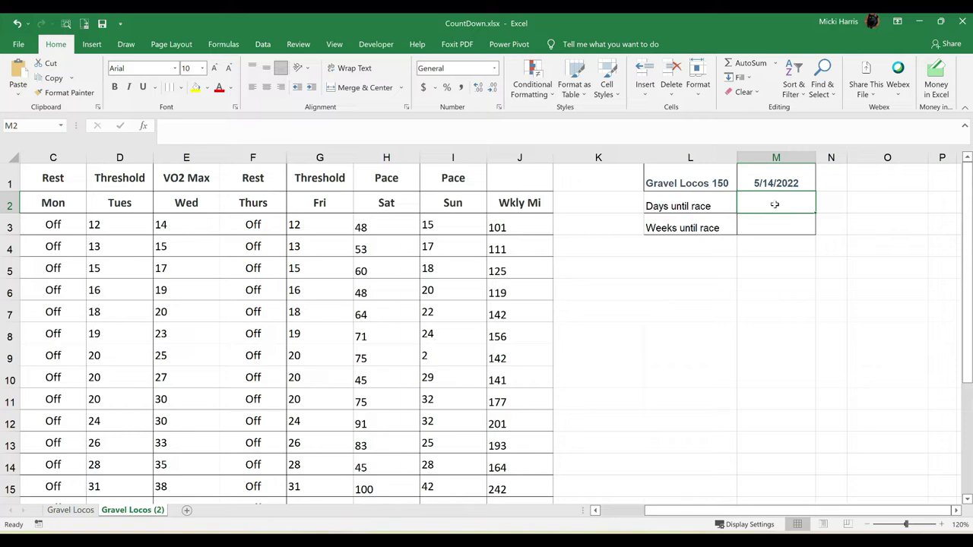
{"action": "type", "text": "="}
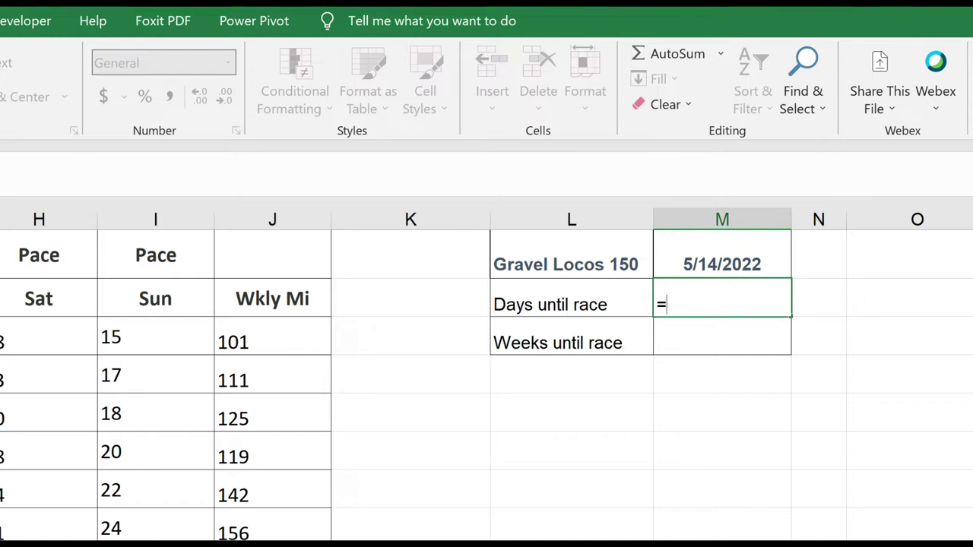
{"action": "left_click", "coordinate": [719, 264]}
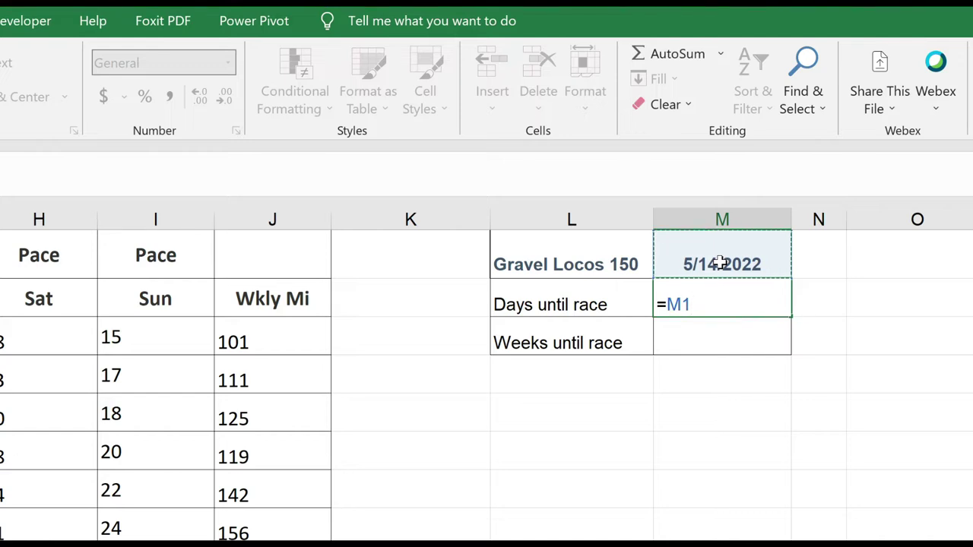
{"action": "type", "text": "-"}
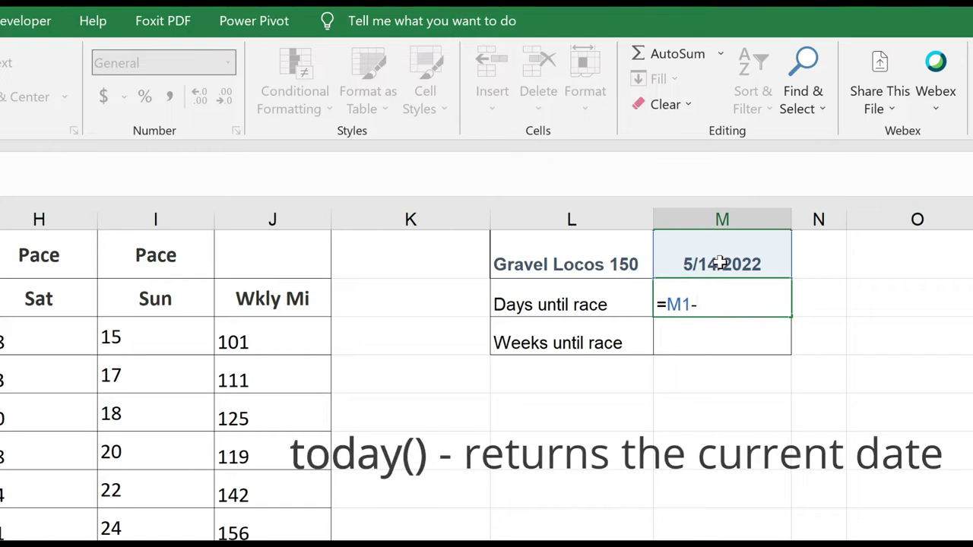
{"action": "type", "text": "to"}
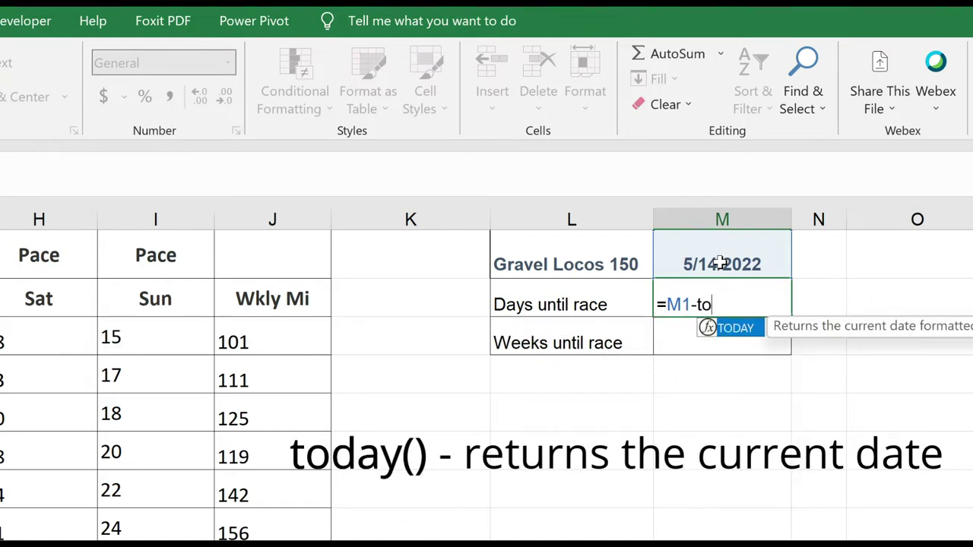
{"action": "type", "text": "day"}
{"action": "type", "text": "()"}
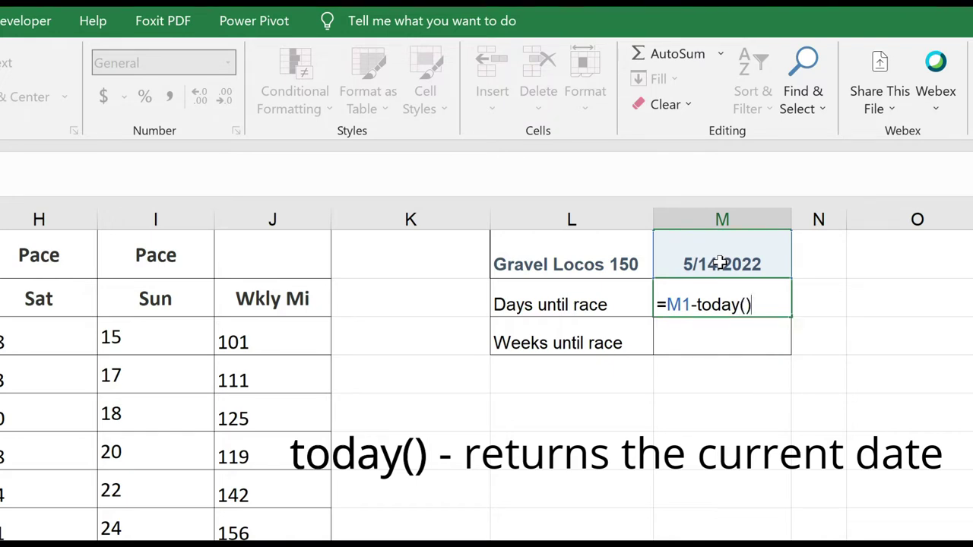
{"action": "key", "text": "Return"}
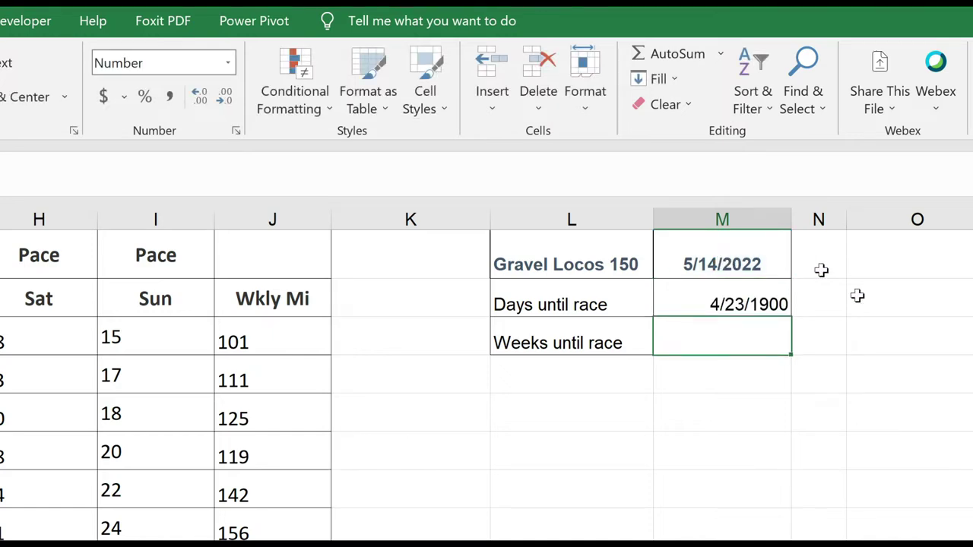
- Apply General number format to the Days until race cell so it reads 114
{"action": "left_click", "coordinate": [758, 302]}
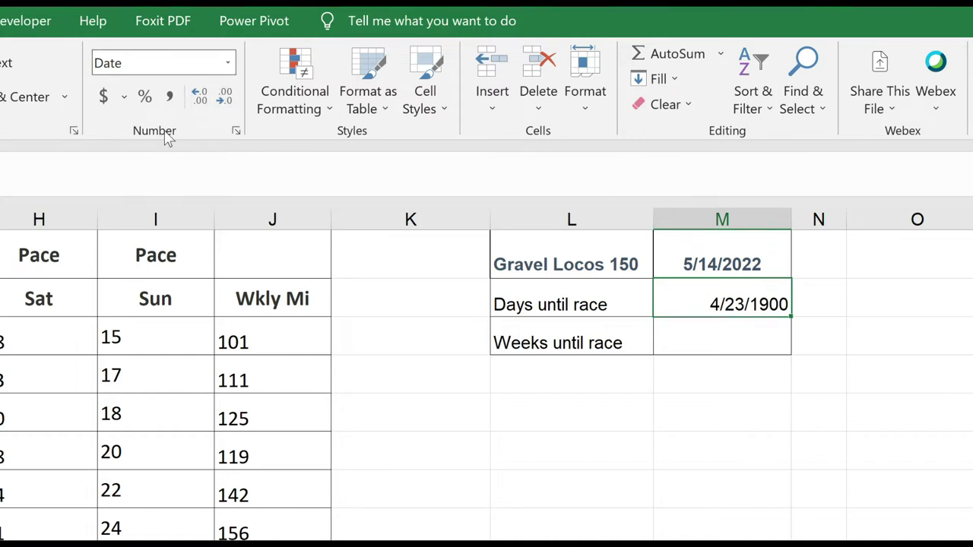
{"action": "left_click", "coordinate": [228, 63]}
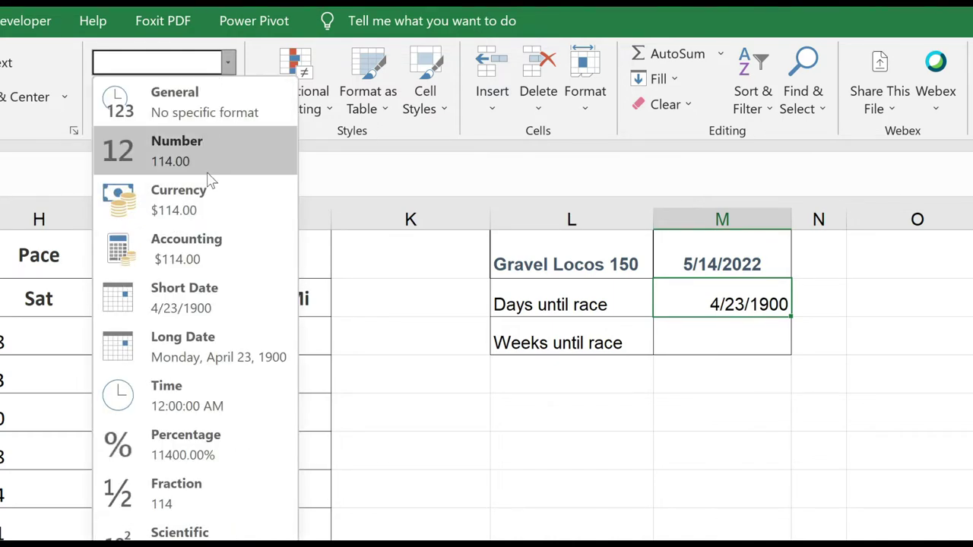
{"action": "left_click", "coordinate": [196, 114]}
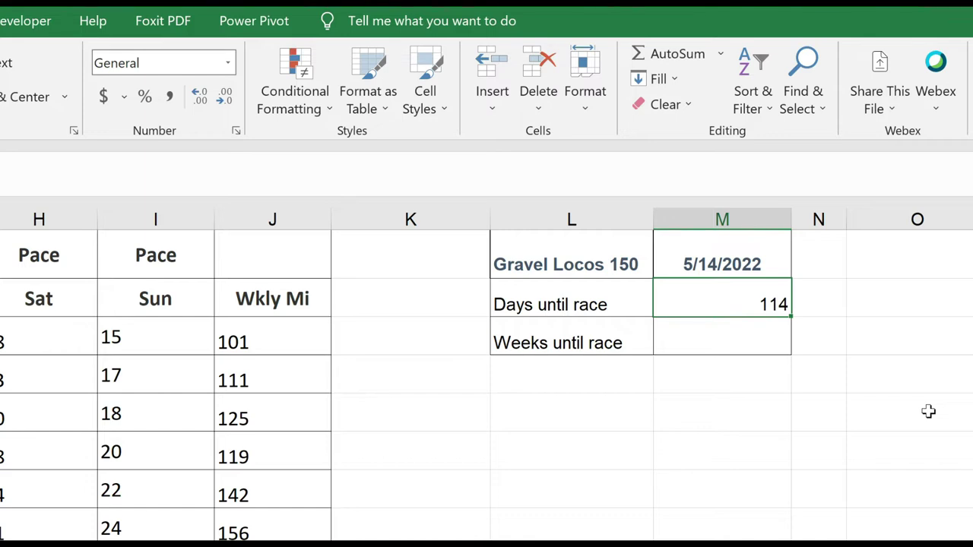
{"action": "left_click", "coordinate": [748, 339]}
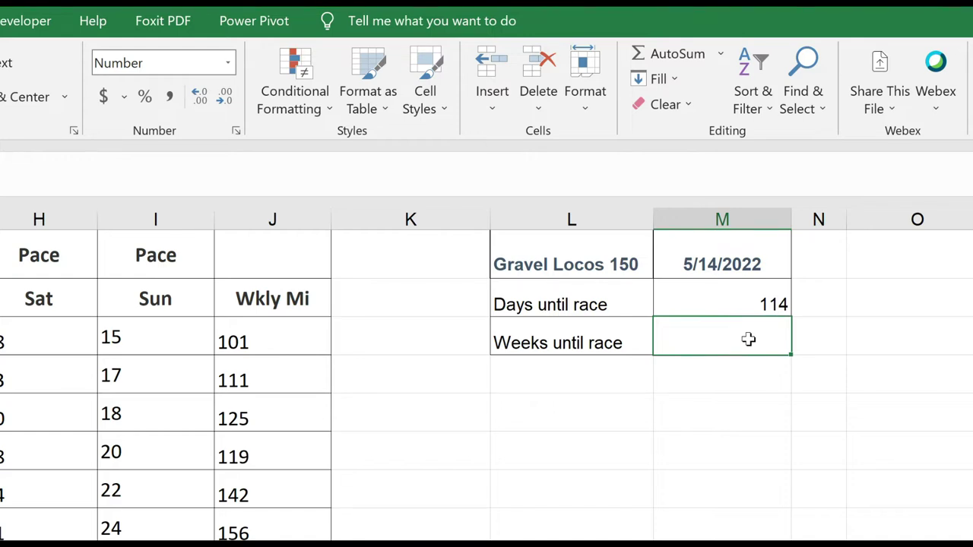
- Enter =M1-today()/7 in the Weeks until race cell
{"action": "type", "text": "="}
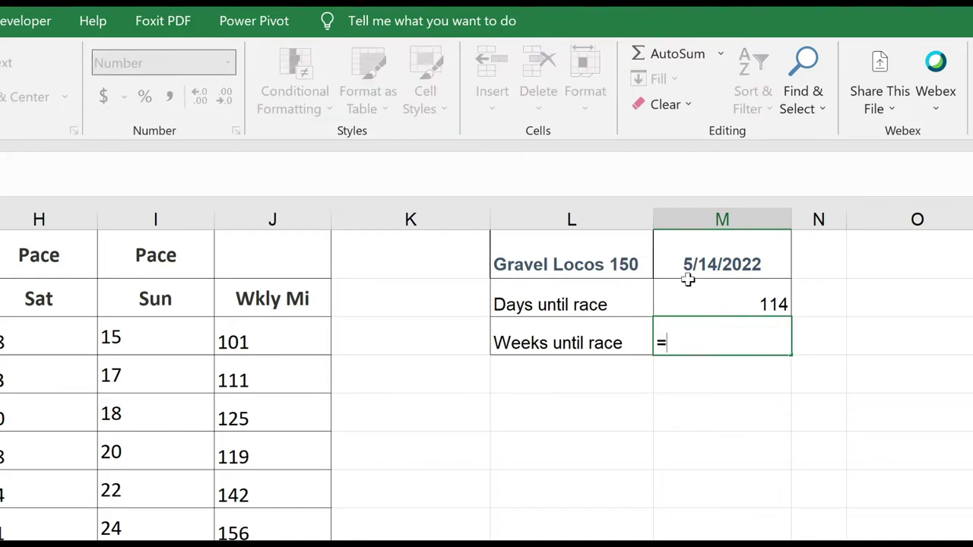
{"action": "left_click", "coordinate": [725, 256]}
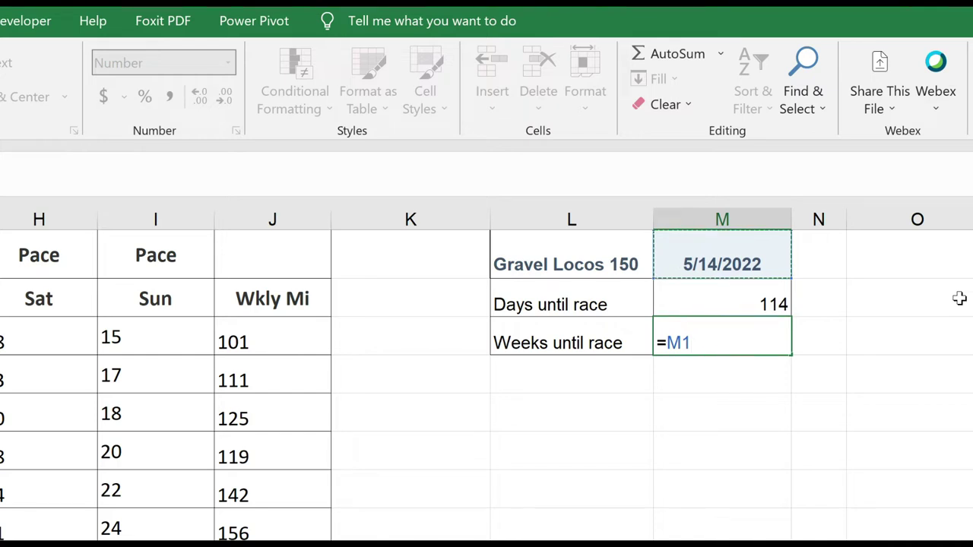
{"action": "type", "text": "-today"}
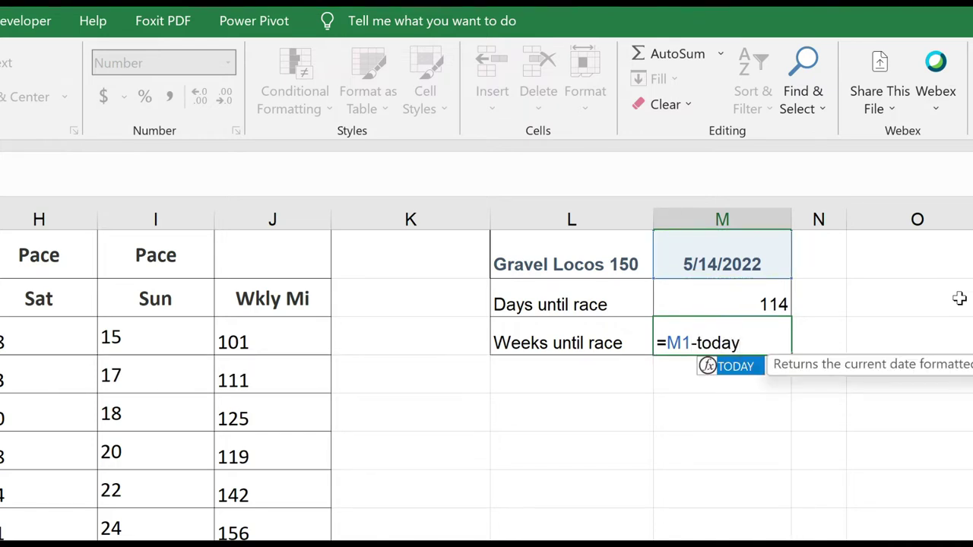
{"action": "type", "text": "() / 7"}
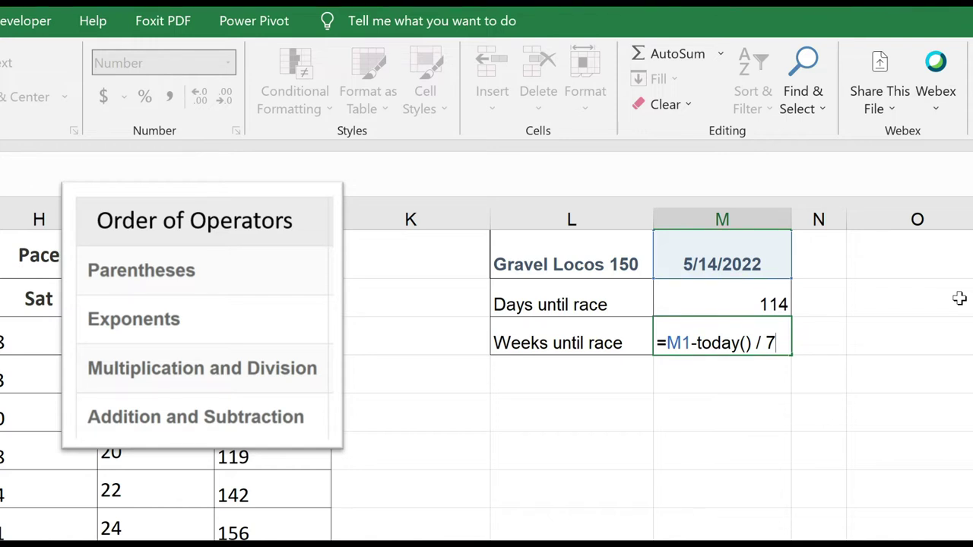
{"action": "key", "text": "ctrl+Return"}
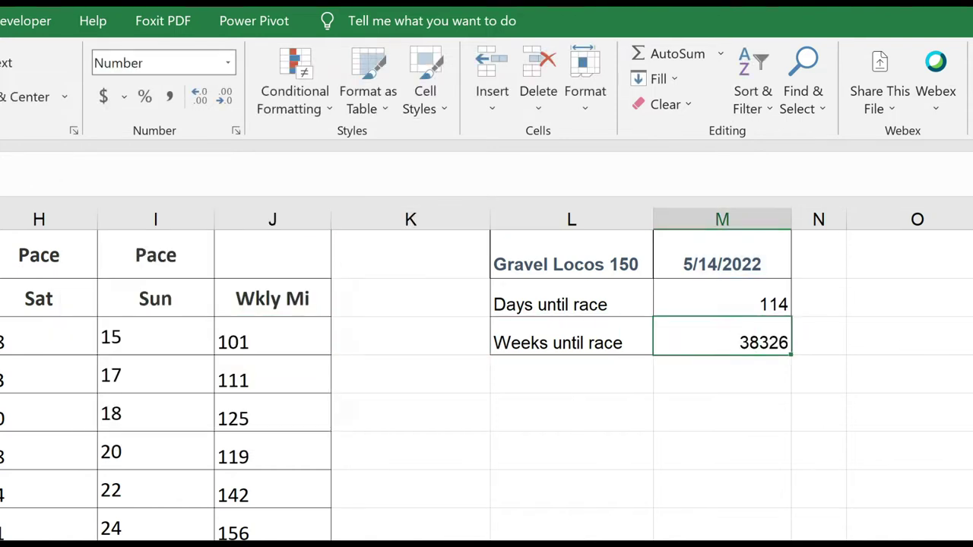
- Correct the weeks formula to =(M1-TODAY())/7 so it shows 16
{"action": "key", "text": "F2"}
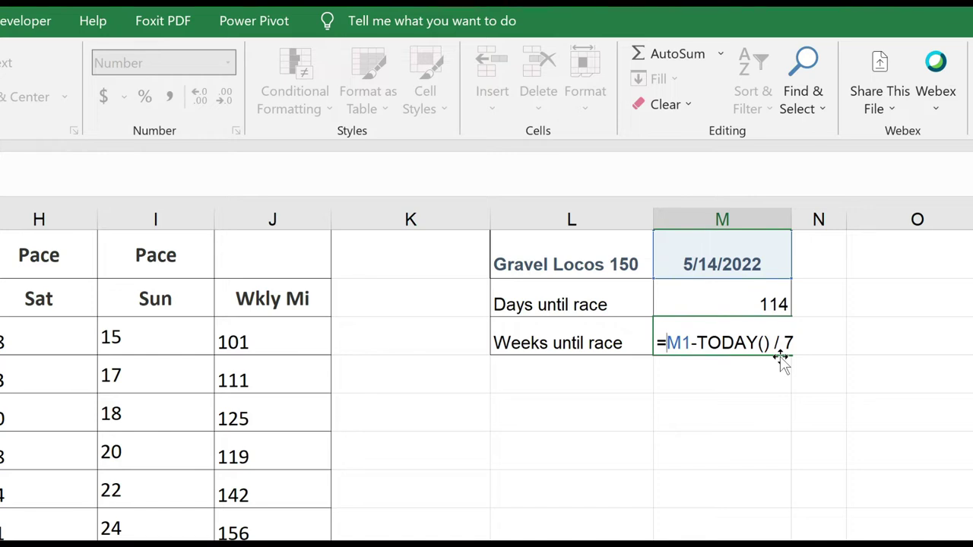
{"action": "type", "text": "("}
{"action": "key", "text": "Right"}
{"action": "key", "text": "Right"}
{"action": "key", "text": "Right"}
{"action": "key", "text": "Right"}
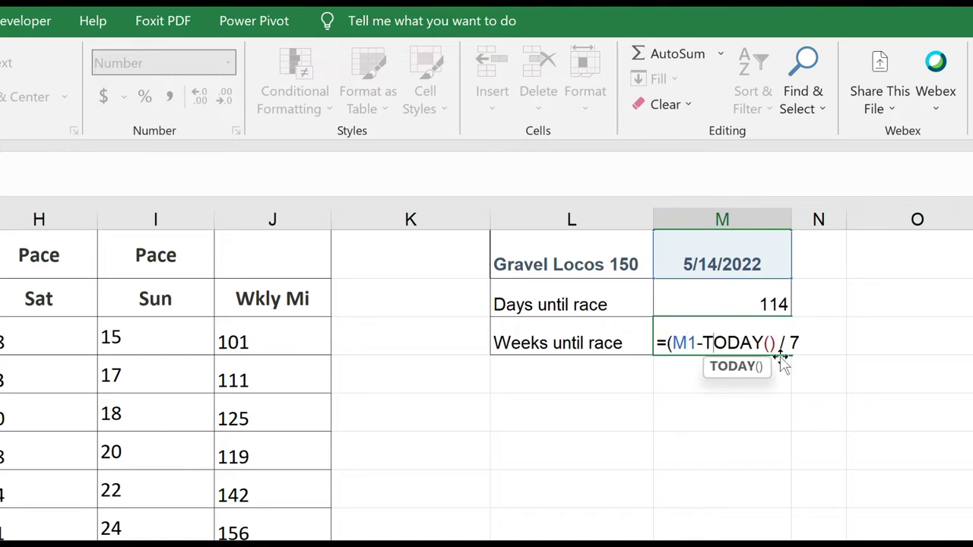
{"action": "key", "text": "Right"}
{"action": "key", "text": "Right"}
{"action": "key", "text": "Right"}
{"action": "key", "text": "Right"}
{"action": "key", "text": "Right"}
{"action": "key", "text": "Right"}
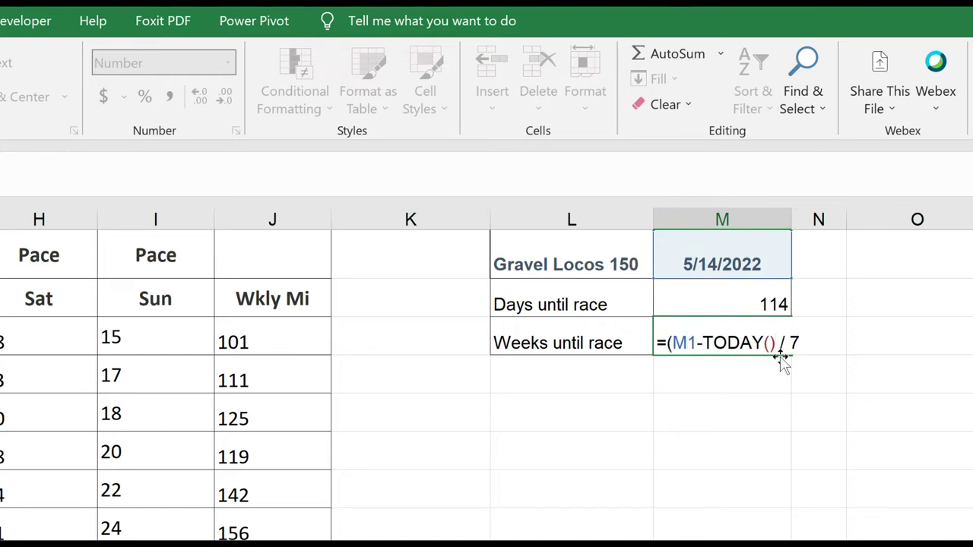
{"action": "type", "text": ")"}
{"action": "key", "text": "Return"}
{"action": "key", "text": "Up"}
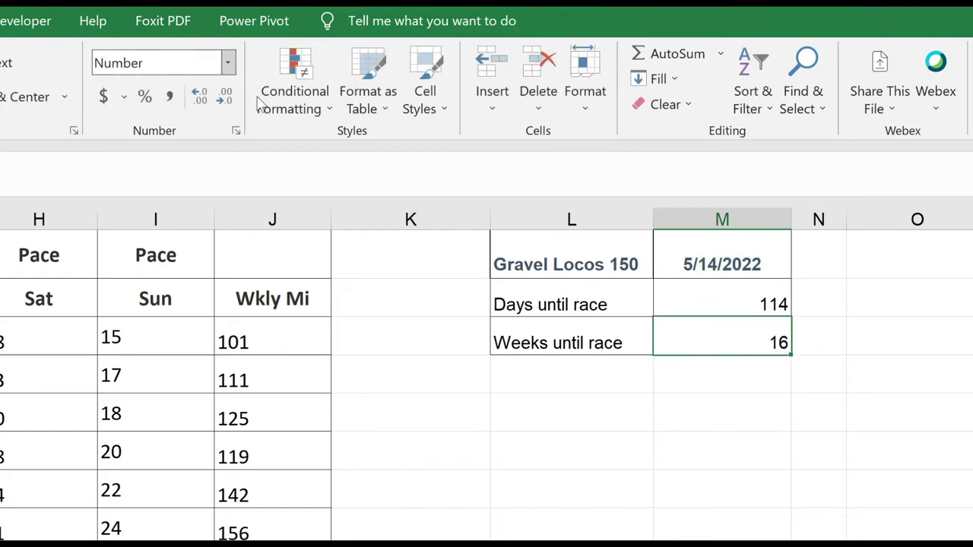
- Adjust the weeks value's decimal places, settling on two decimals showing 16.29
{"action": "left_click", "coordinate": [199, 102]}
{"action": "left_click", "coordinate": [200, 102]}
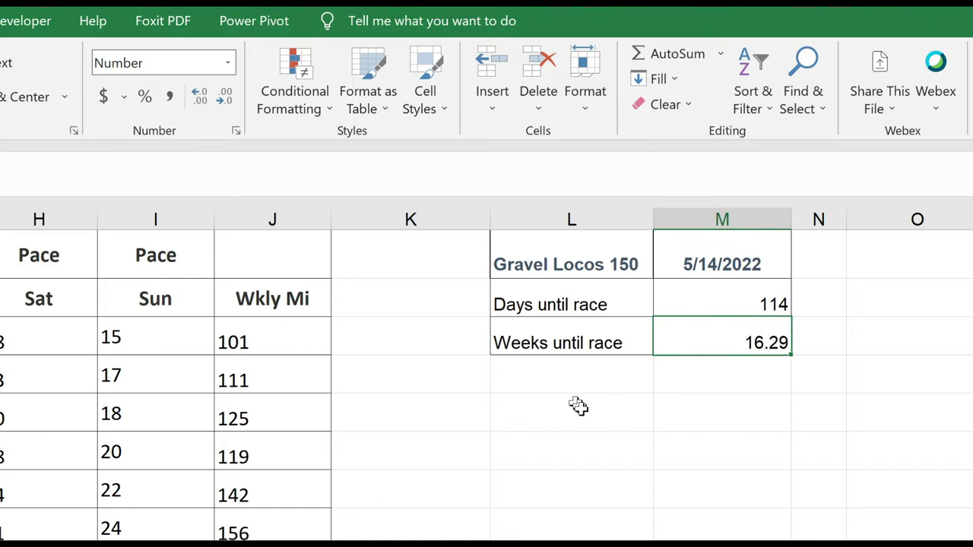
{"action": "left_click", "coordinate": [224, 99]}
{"action": "left_click", "coordinate": [225, 99]}
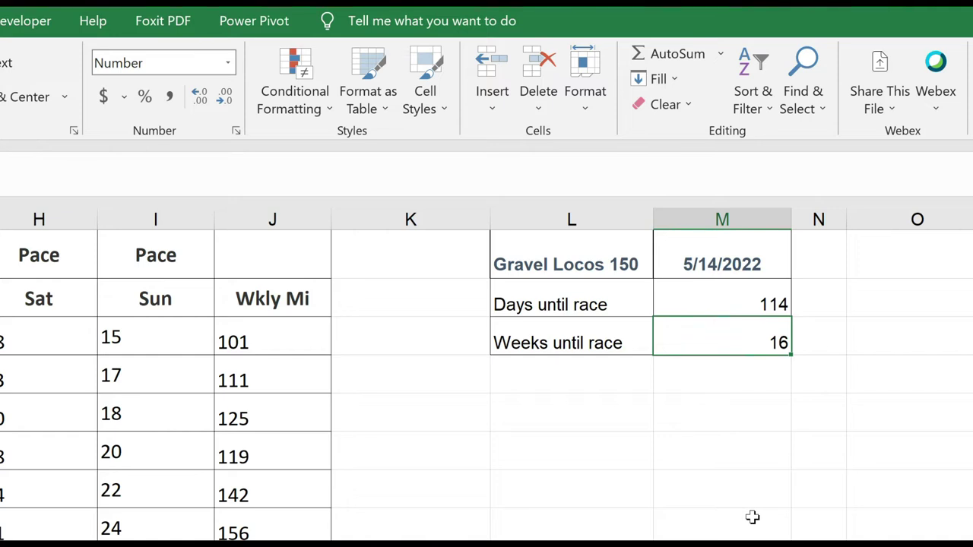
{"action": "left_click", "coordinate": [204, 96]}
{"action": "left_click", "coordinate": [205, 95]}
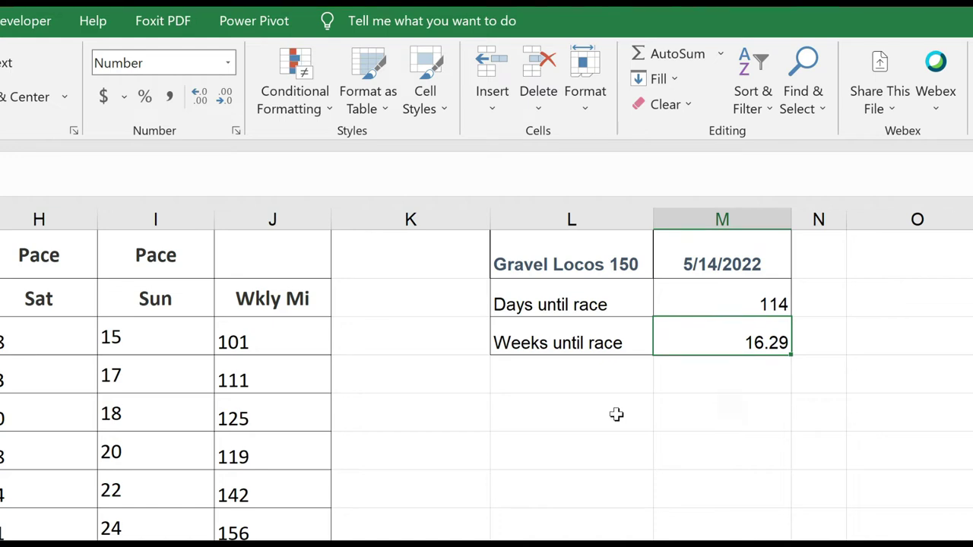
- Wrap the weeks formula in ROUND to zero digits: =ROUND((M1-TODAY())/7,0)
{"action": "double_click", "coordinate": [734, 334]}
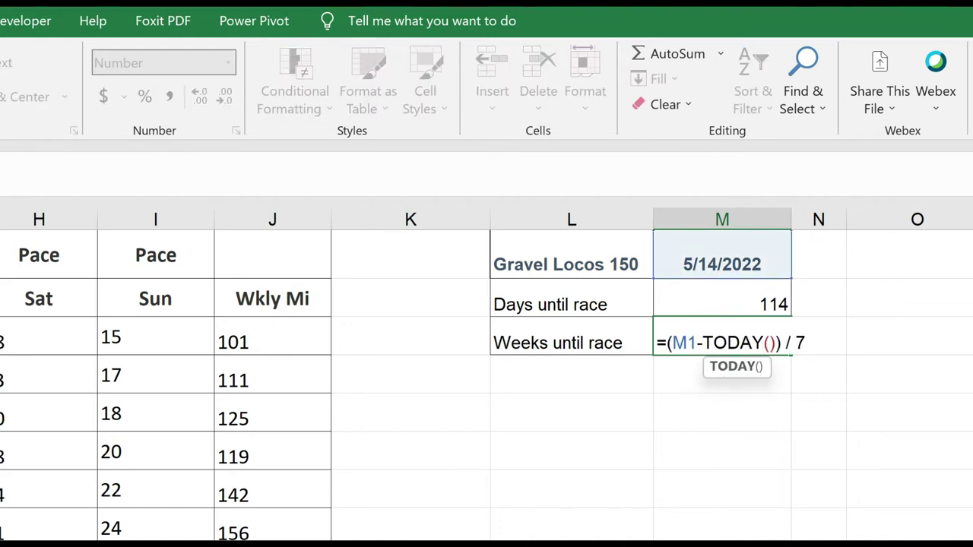
{"action": "key", "text": "Home"}
{"action": "key", "text": "Right"}
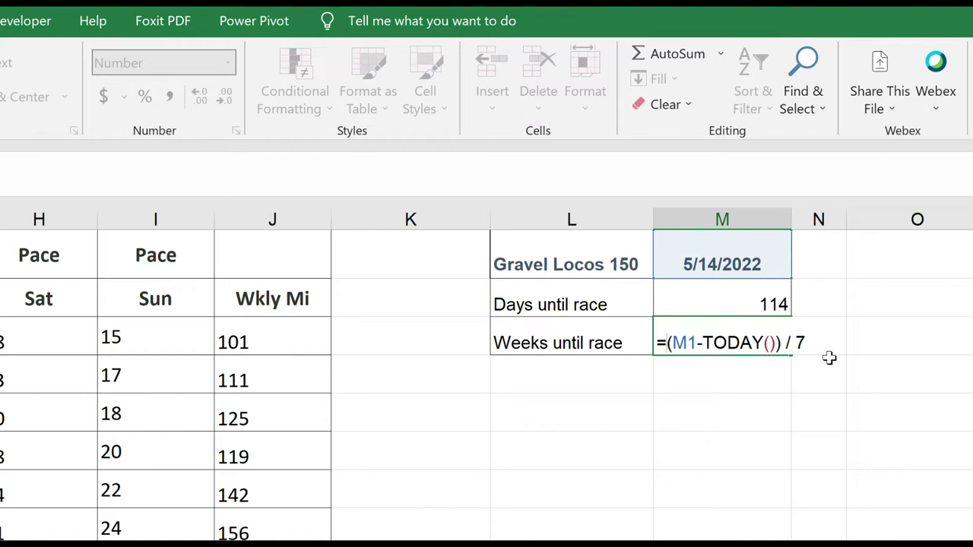
{"action": "type", "text": "round"}
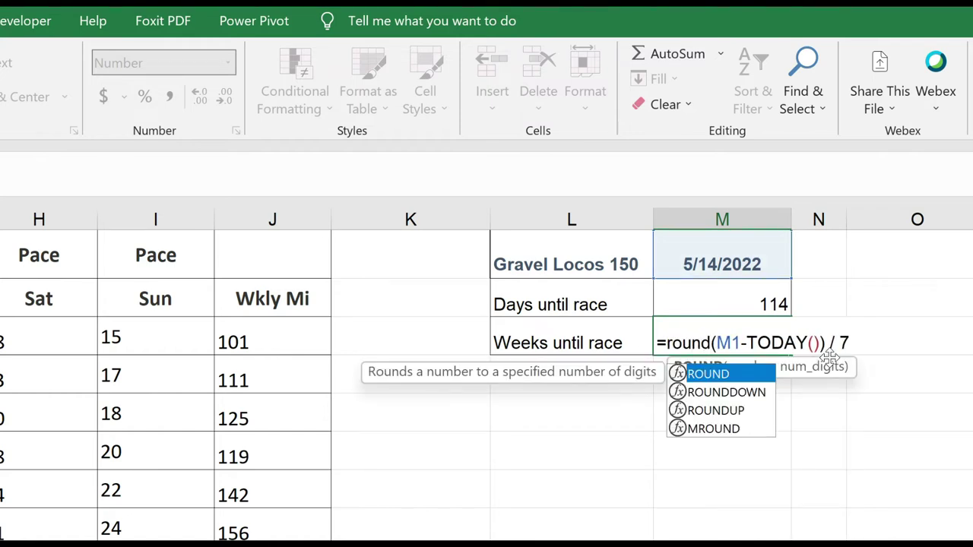
{"action": "type", "text": "("}
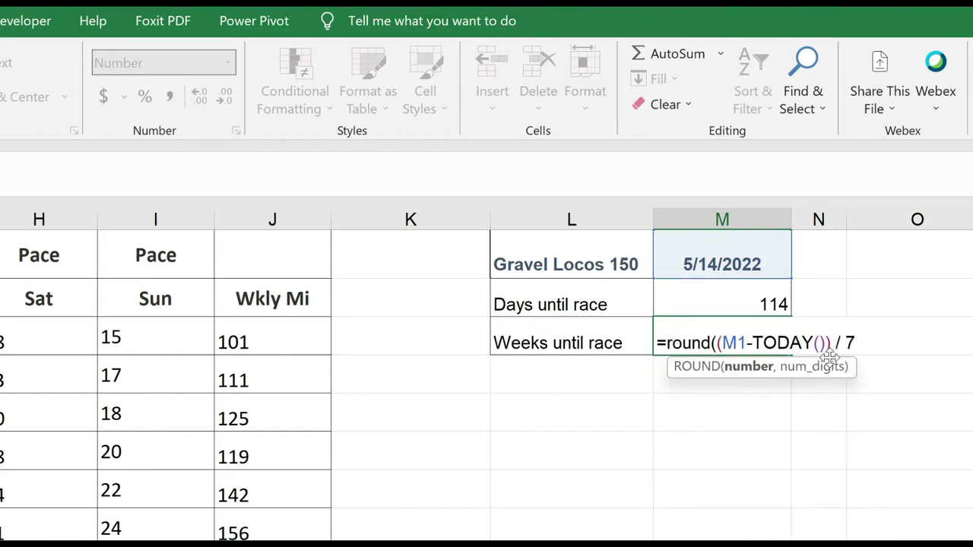
{"action": "key", "text": "End"}
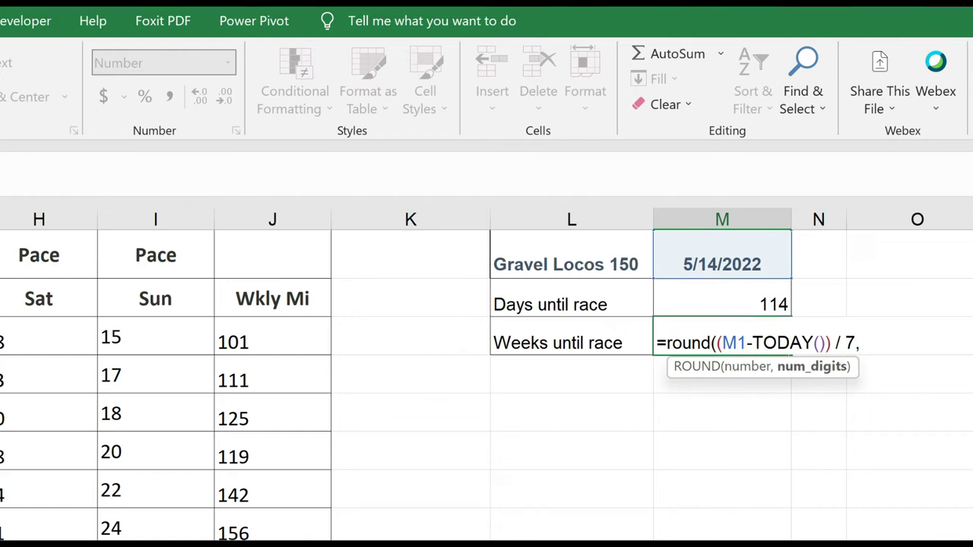
{"action": "type", "text": "0)"}
{"action": "key", "text": "Return"}
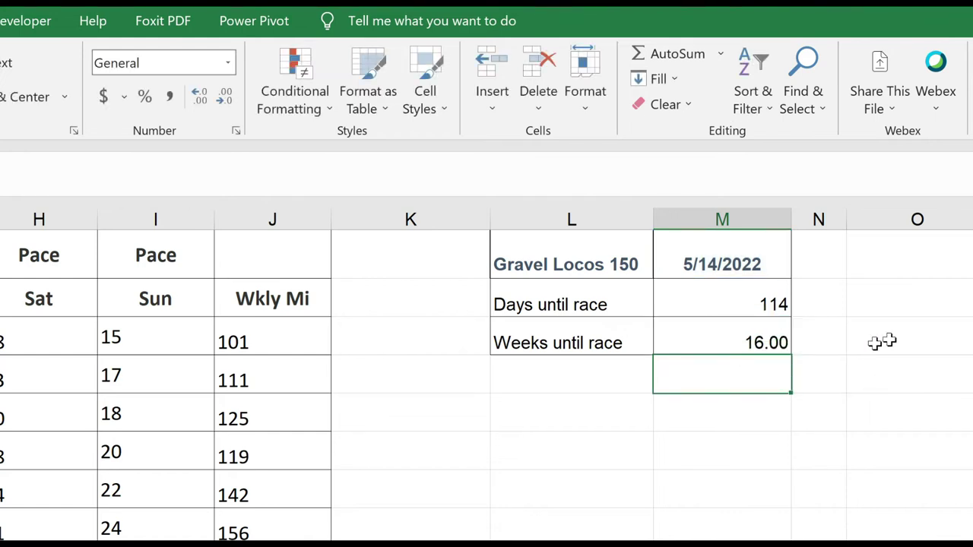
- Remove both decimal places so the weeks cell shows 16 instead of 16.00
{"action": "left_click", "coordinate": [729, 340]}
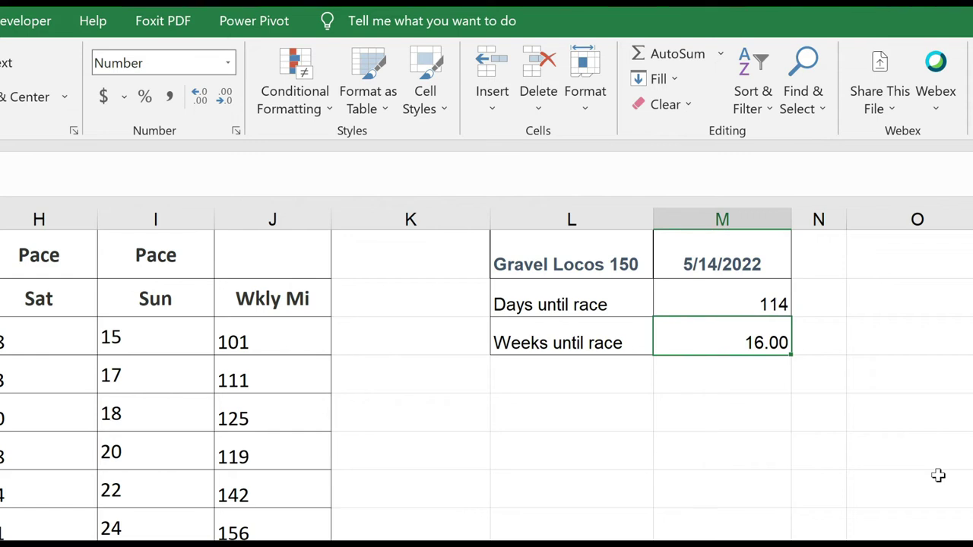
{"action": "left_click", "coordinate": [224, 96]}
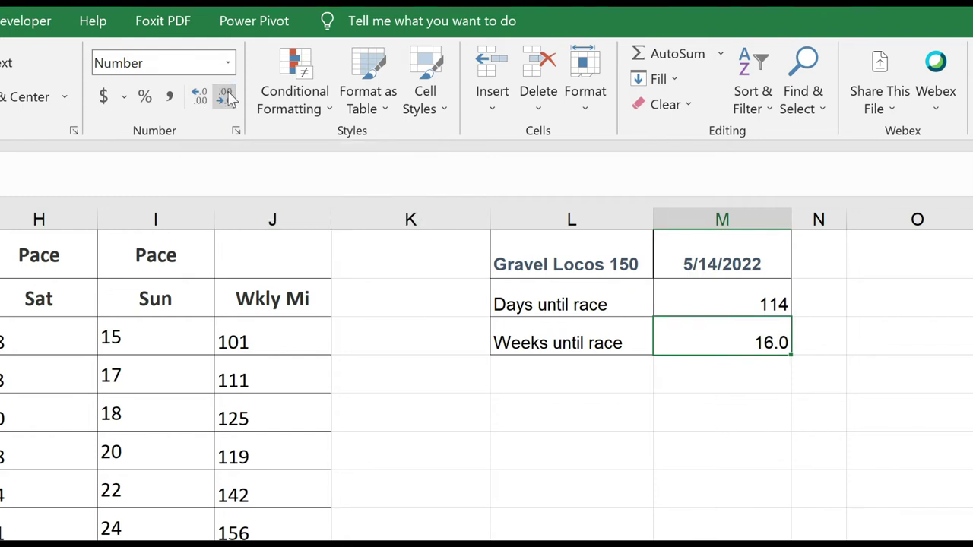
{"action": "left_click", "coordinate": [224, 97]}
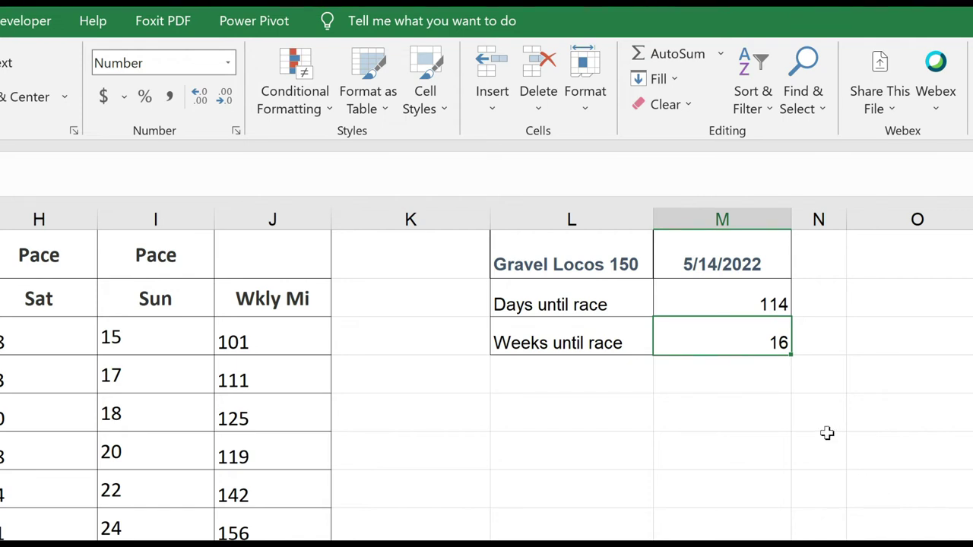
- Append & "Days to go!" to the days formula, giving '114Days to go!'
{"action": "left_click", "coordinate": [746, 296]}
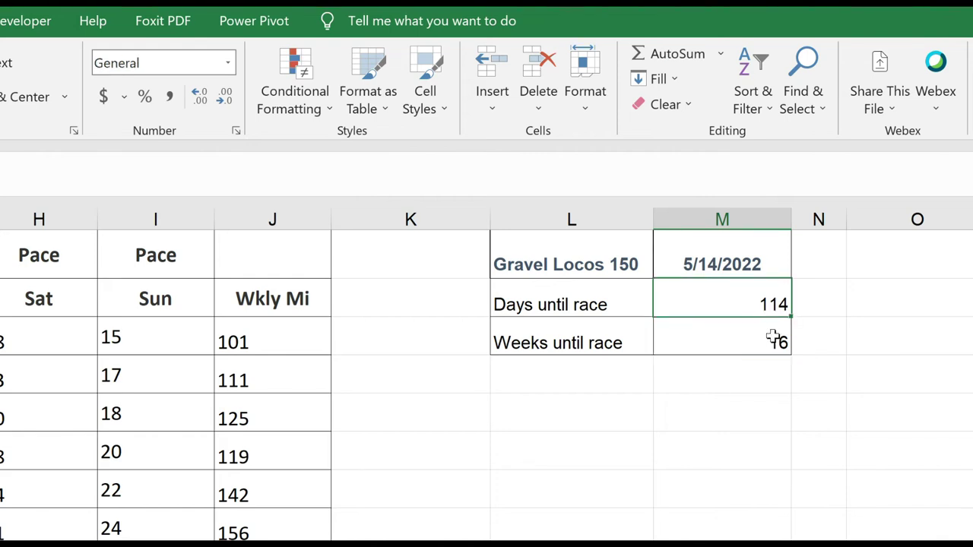
{"action": "left_click", "coordinate": [737, 417]}
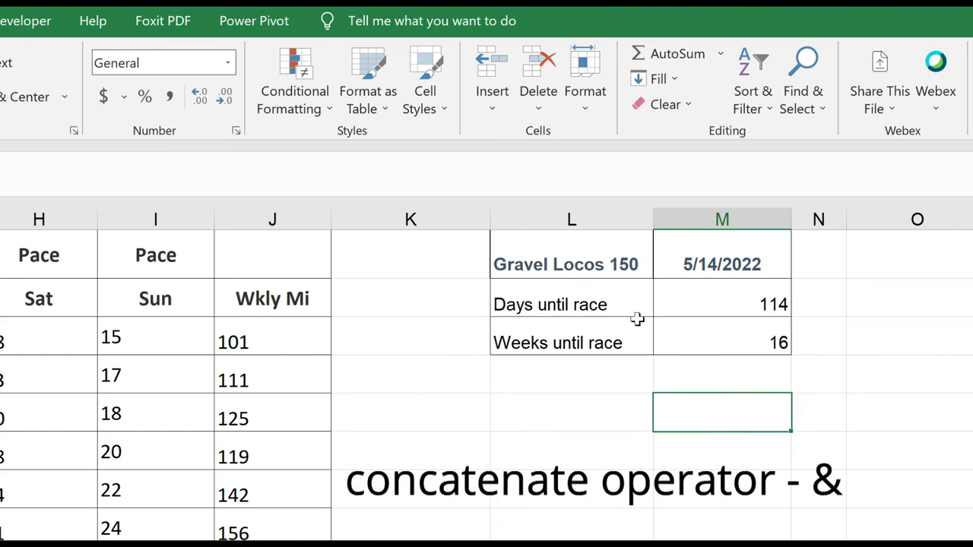
{"action": "left_click", "coordinate": [688, 296]}
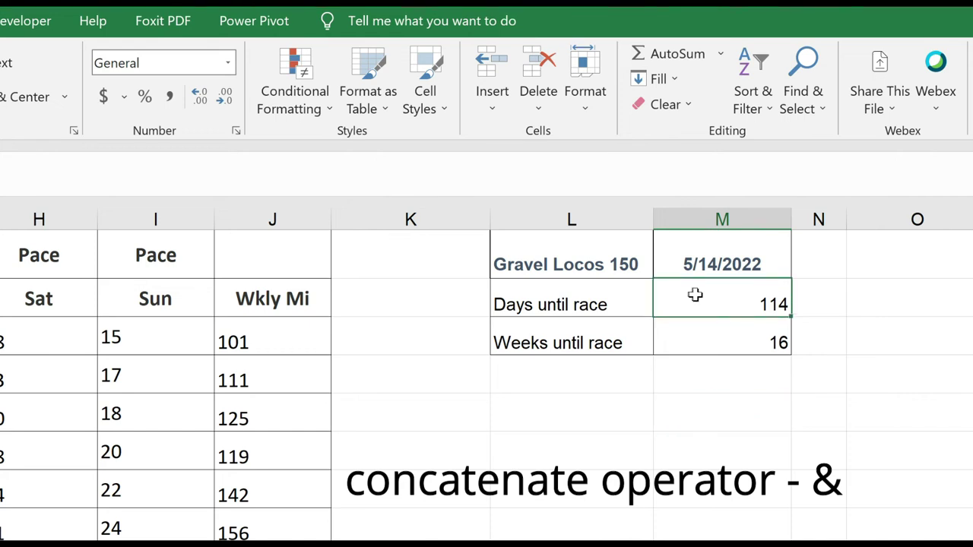
{"action": "key", "text": "F2"}
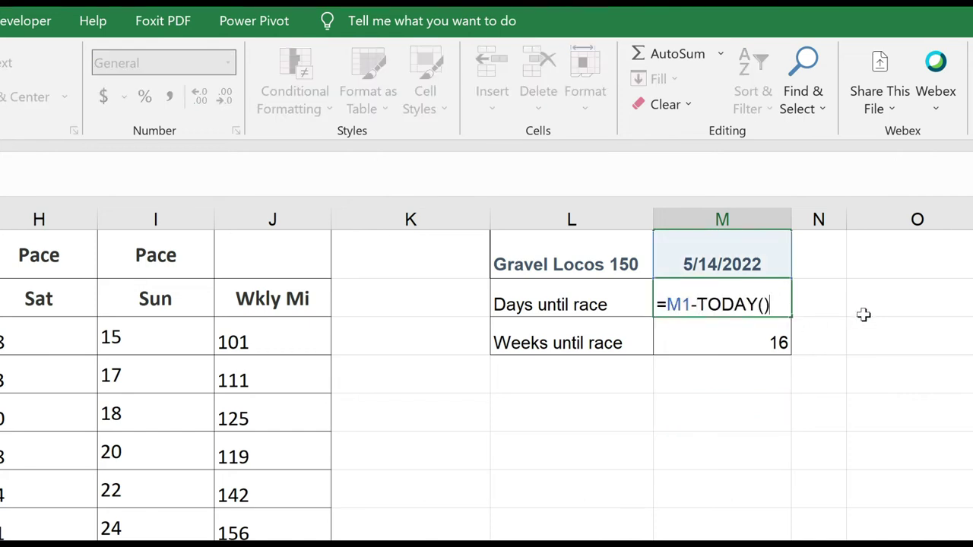
{"action": "type", "text": "& \"Days to"}
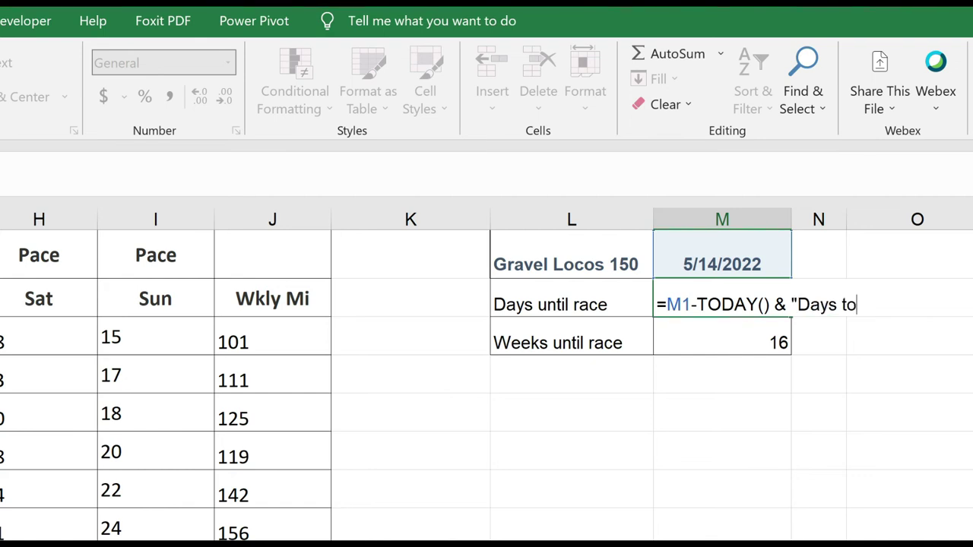
{"action": "type", "text": " go!\""}
{"action": "key", "text": "Return"}
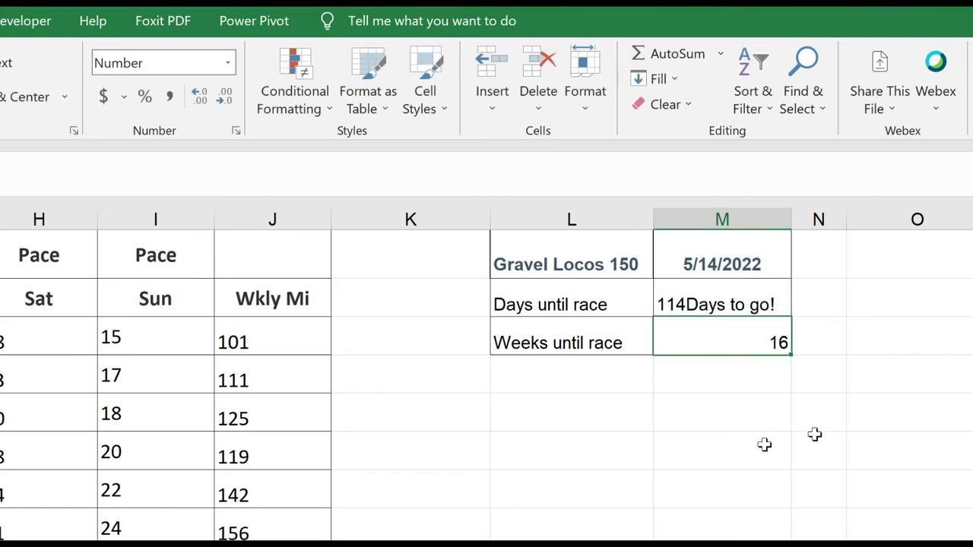
{"action": "left_click", "coordinate": [753, 447]}
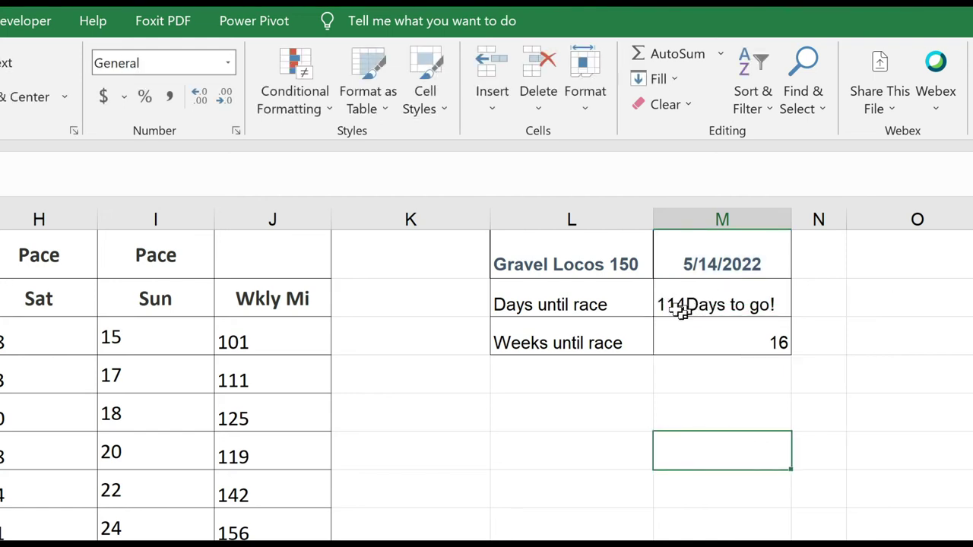
- Add a space before 'Days' so the cell reads '114 Days to go!'
{"action": "left_click", "coordinate": [709, 308]}
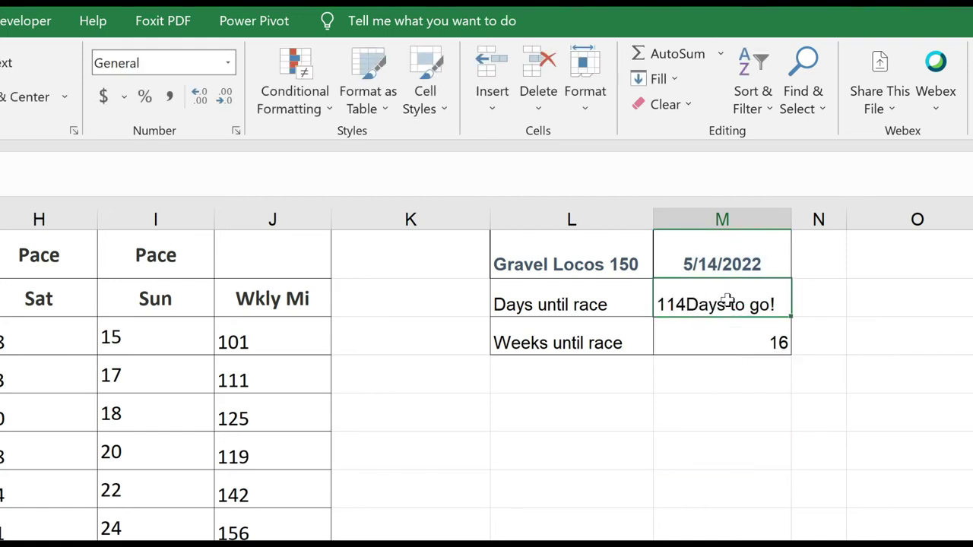
{"action": "double_click", "coordinate": [727, 302]}
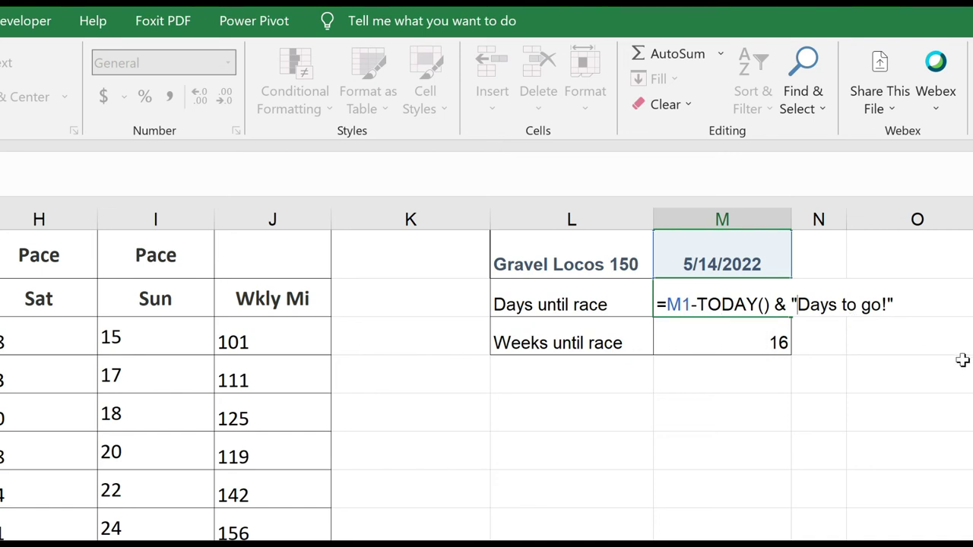
{"action": "key", "text": "Return"}
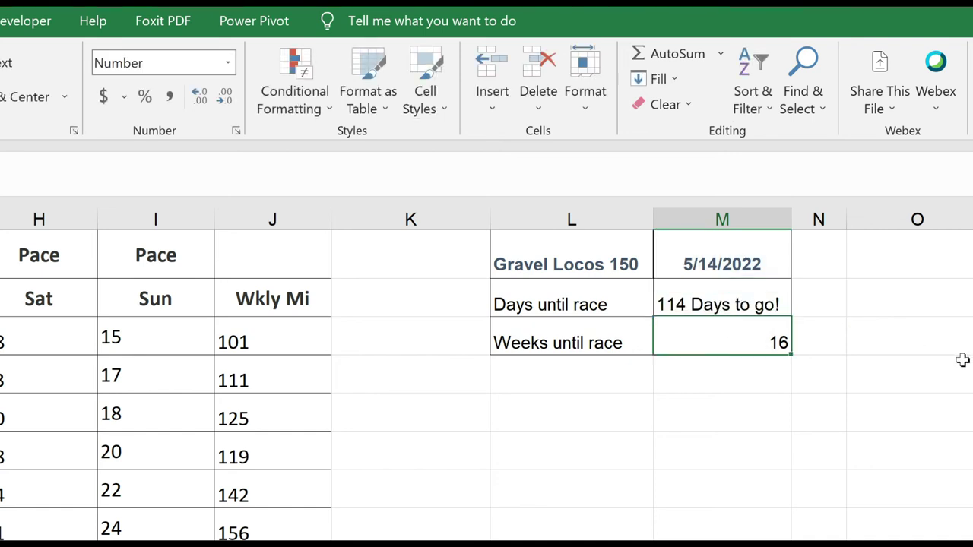
{"action": "left_click", "coordinate": [790, 506]}
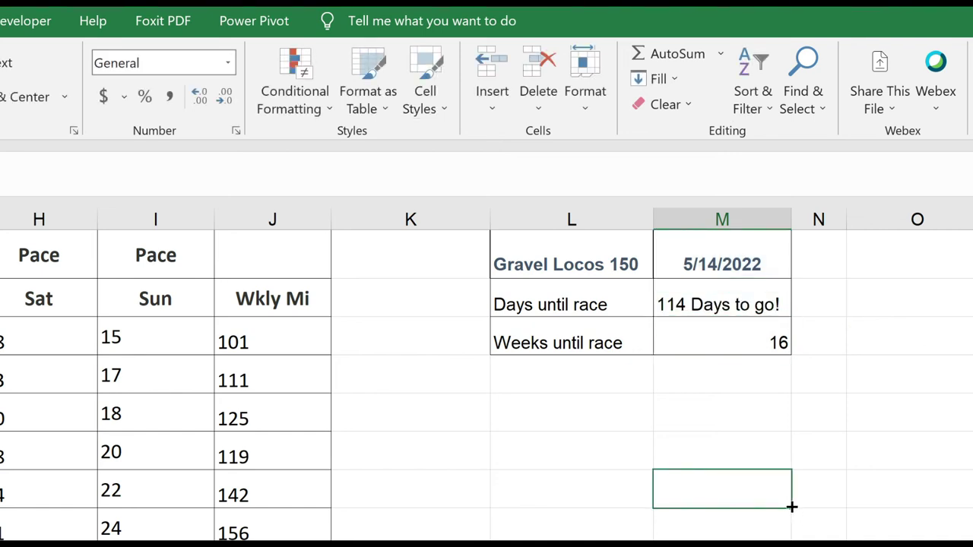
{"action": "left_click", "coordinate": [562, 304]}
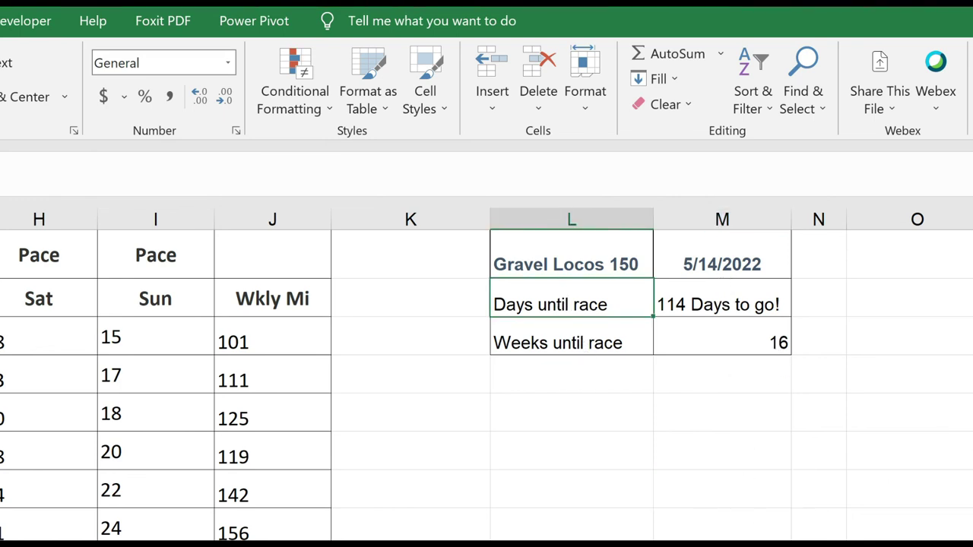
{"action": "left_click", "coordinate": [722, 537]}
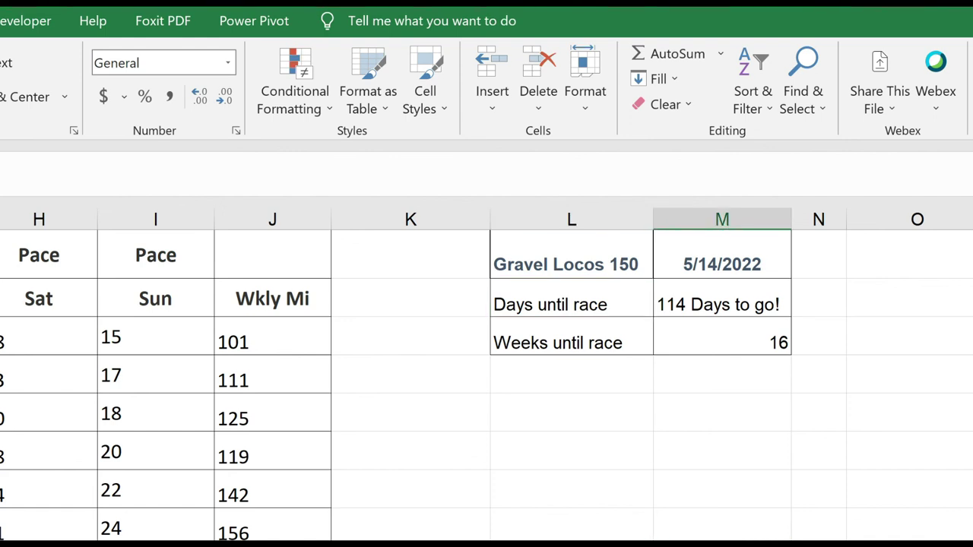